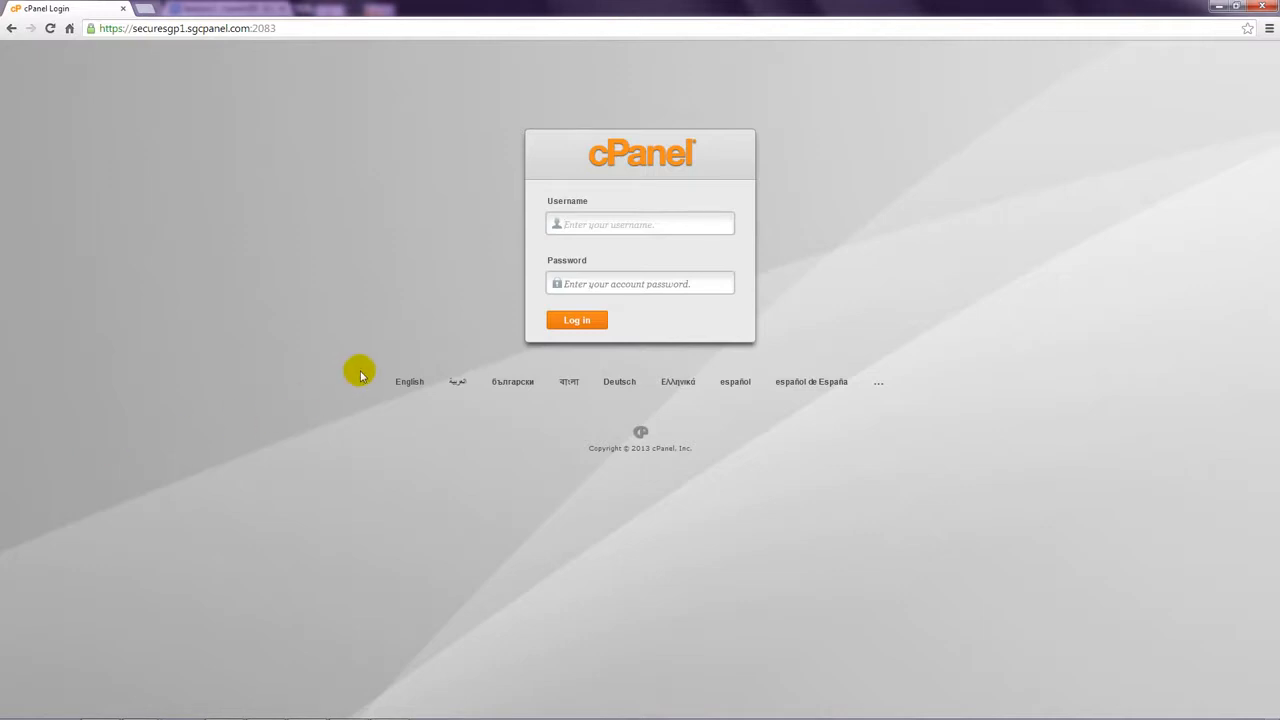
Step: Log into cPanel with the account username and password, then open Softaculous
text(joomlav5)
key(Tab)
text(******)
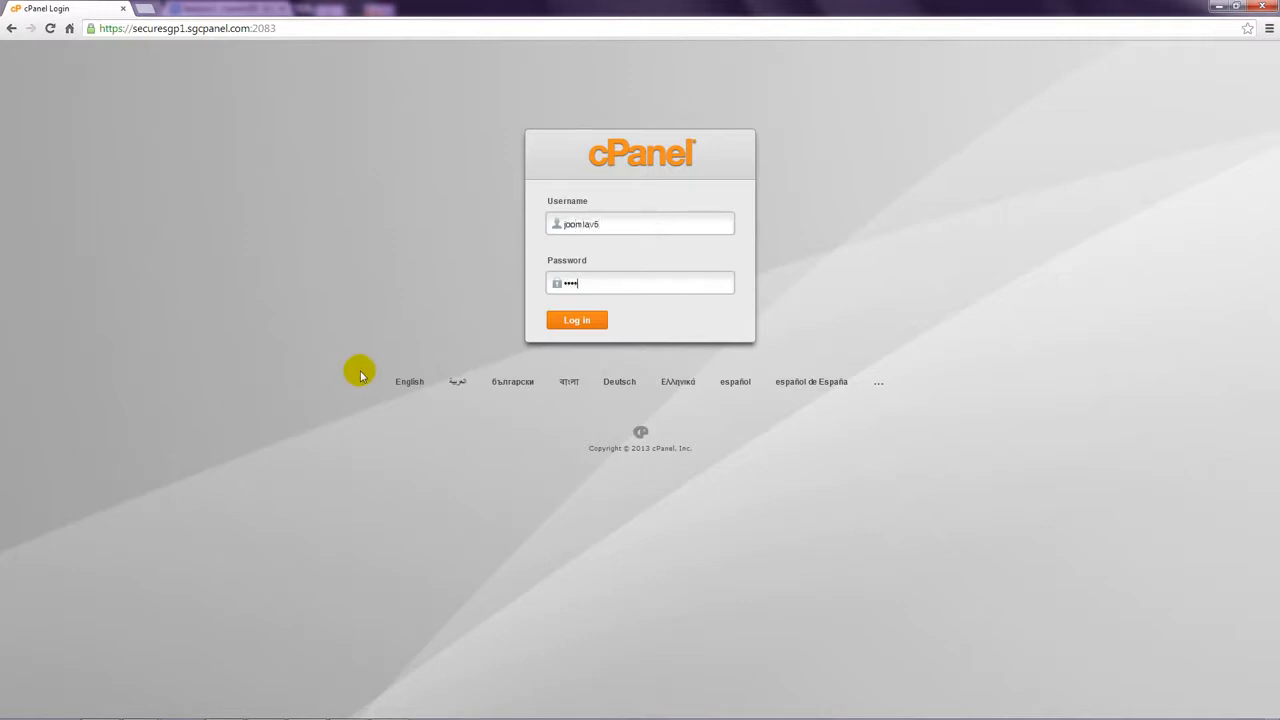
text(**)
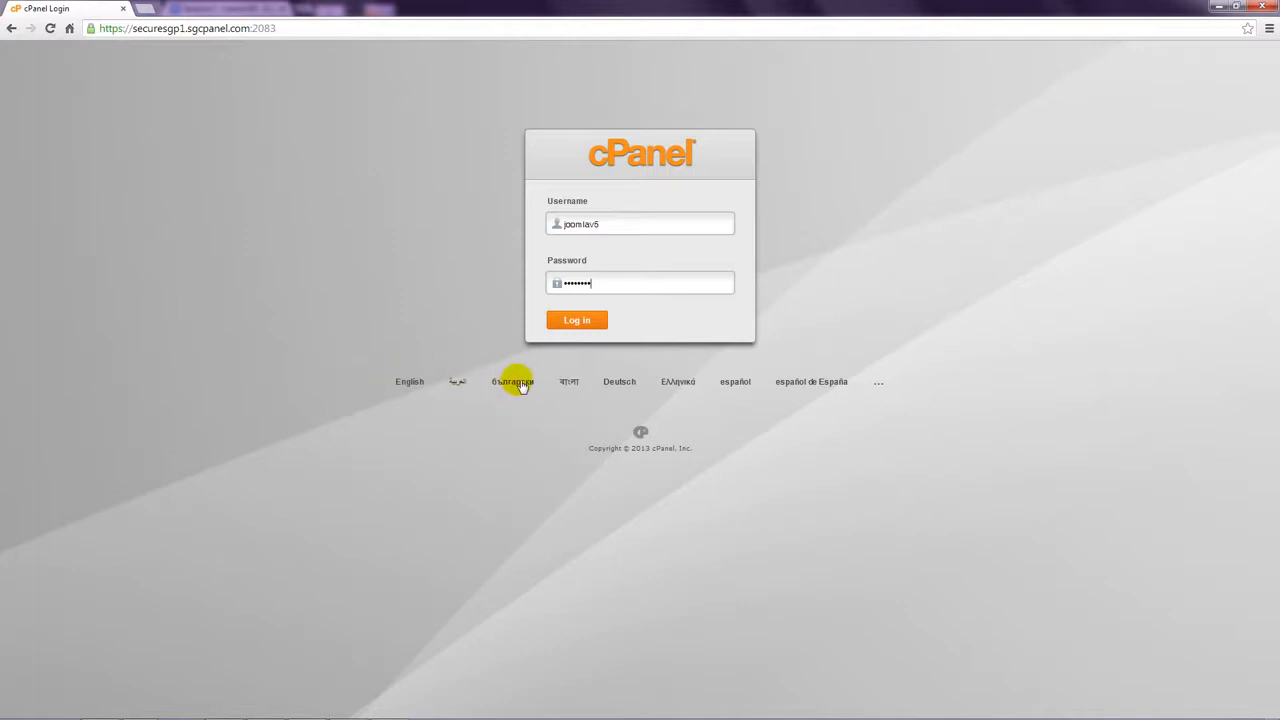
click(578, 320)
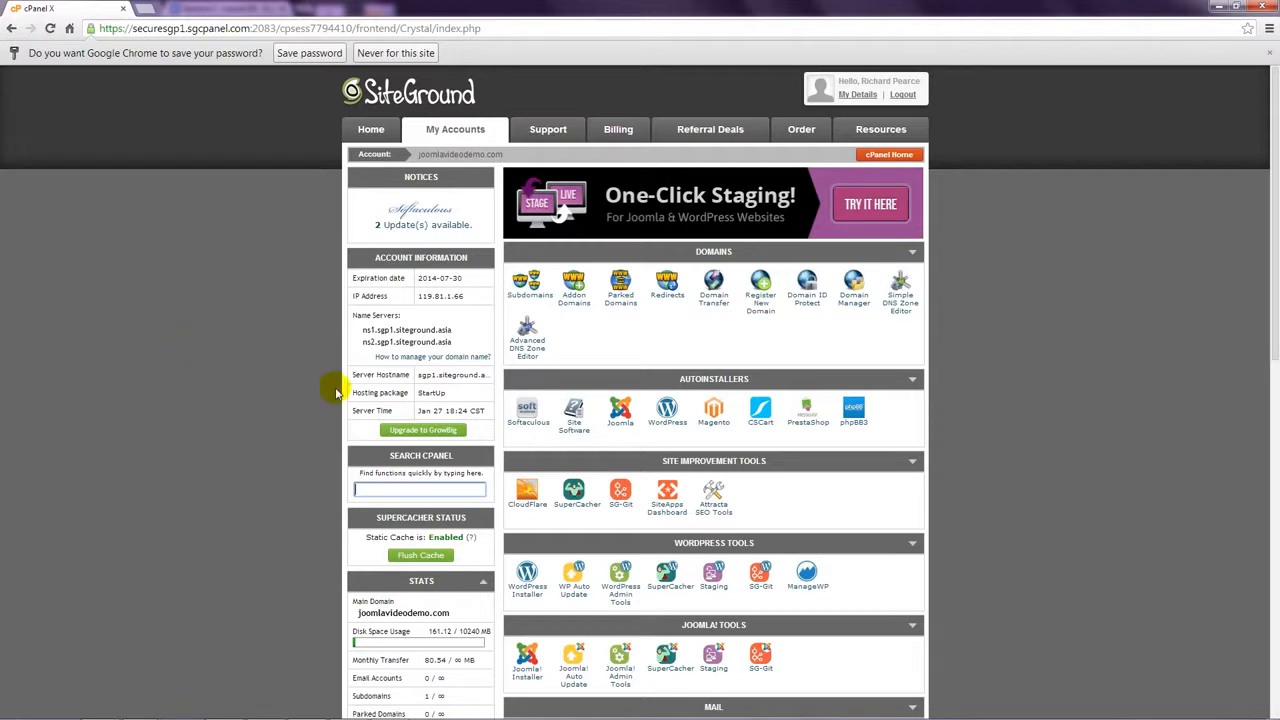
click(528, 425)
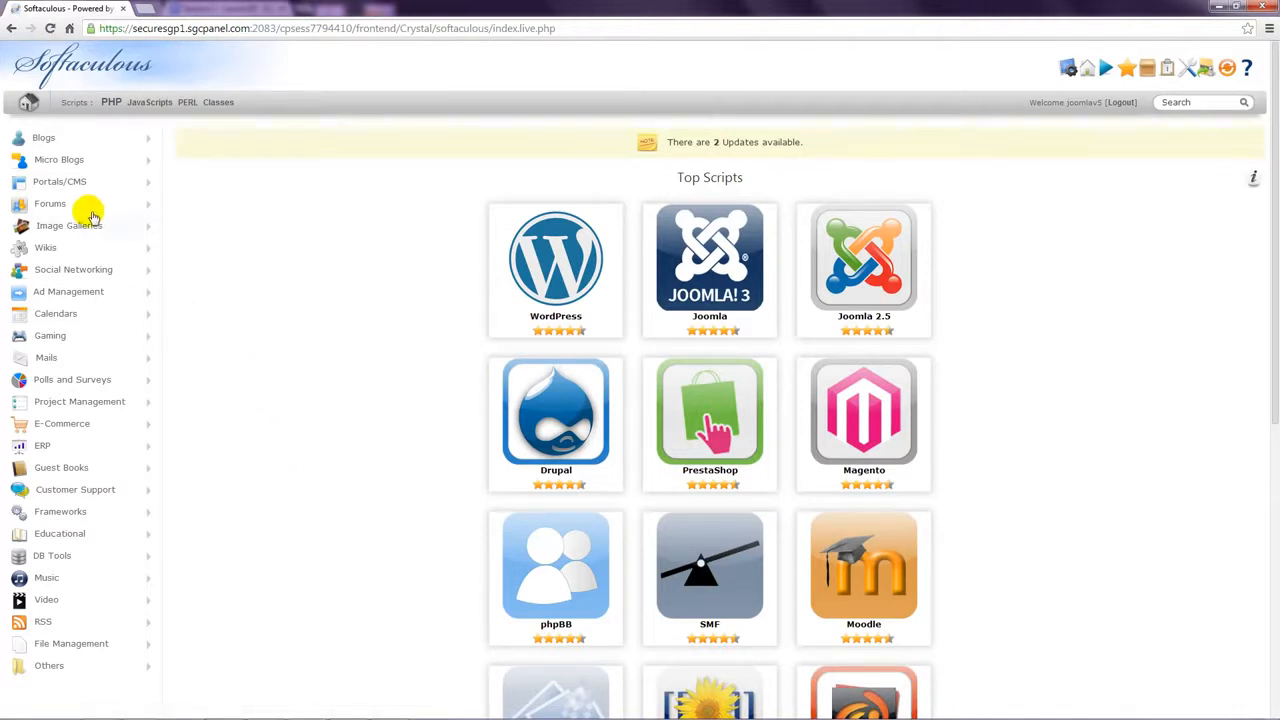
Step: Open the Joomla install form from the Portals/CMS category and view the available versions
click(77, 183)
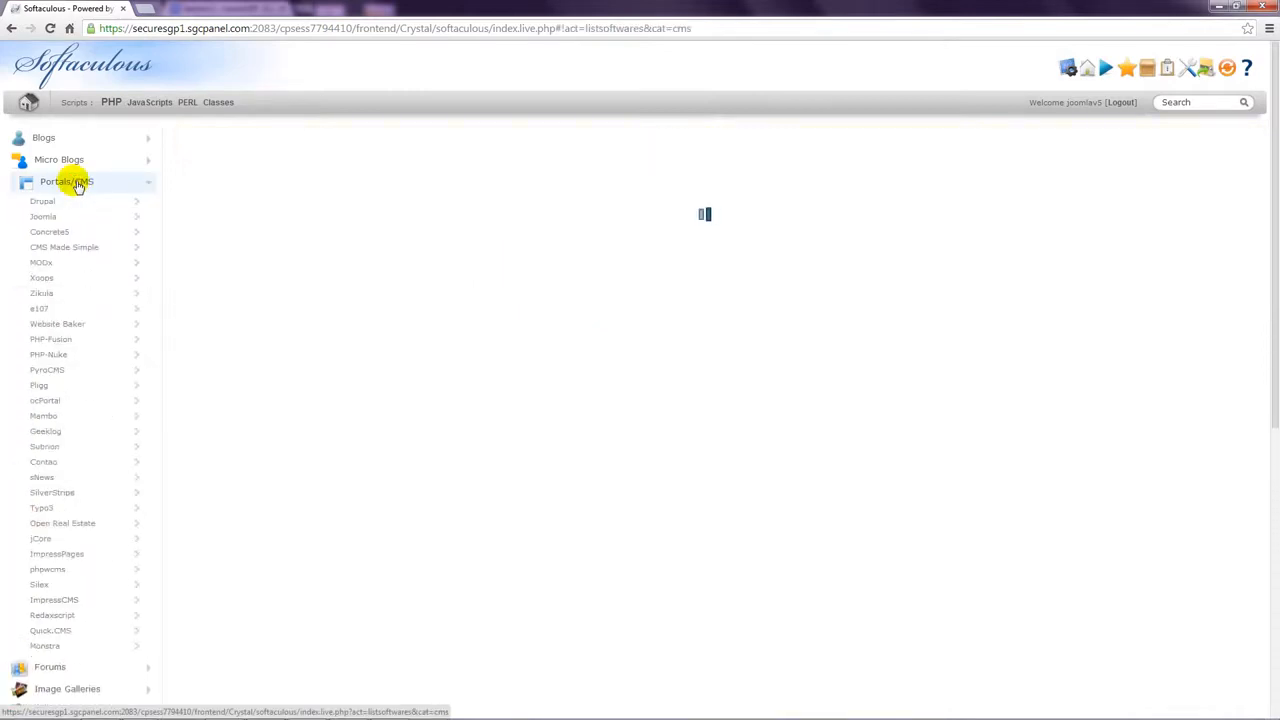
click(45, 219)
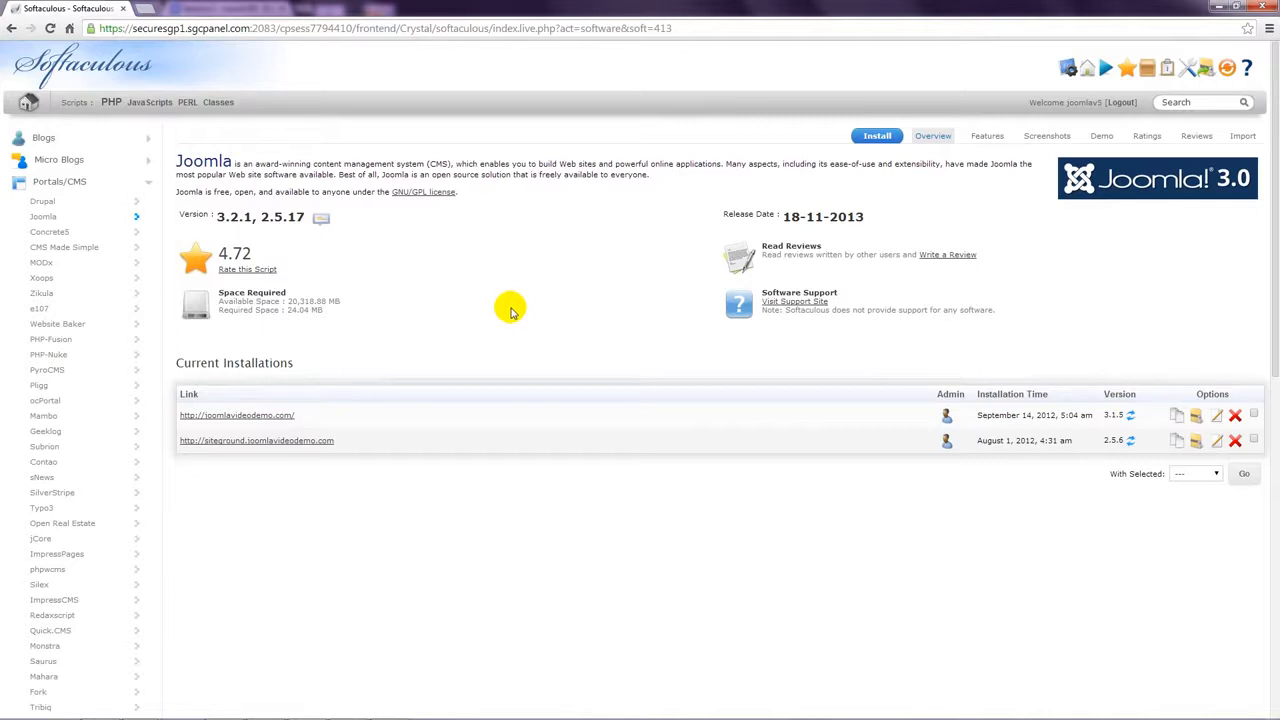
click(878, 137)
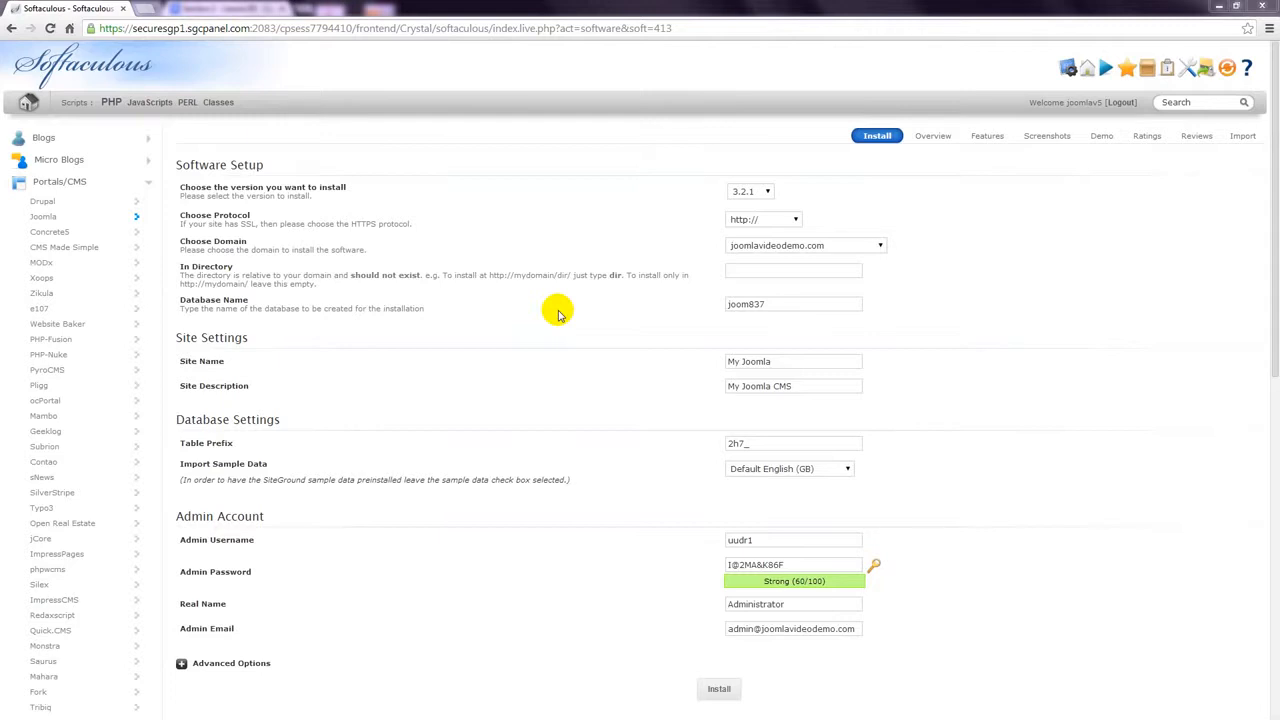
click(767, 191)
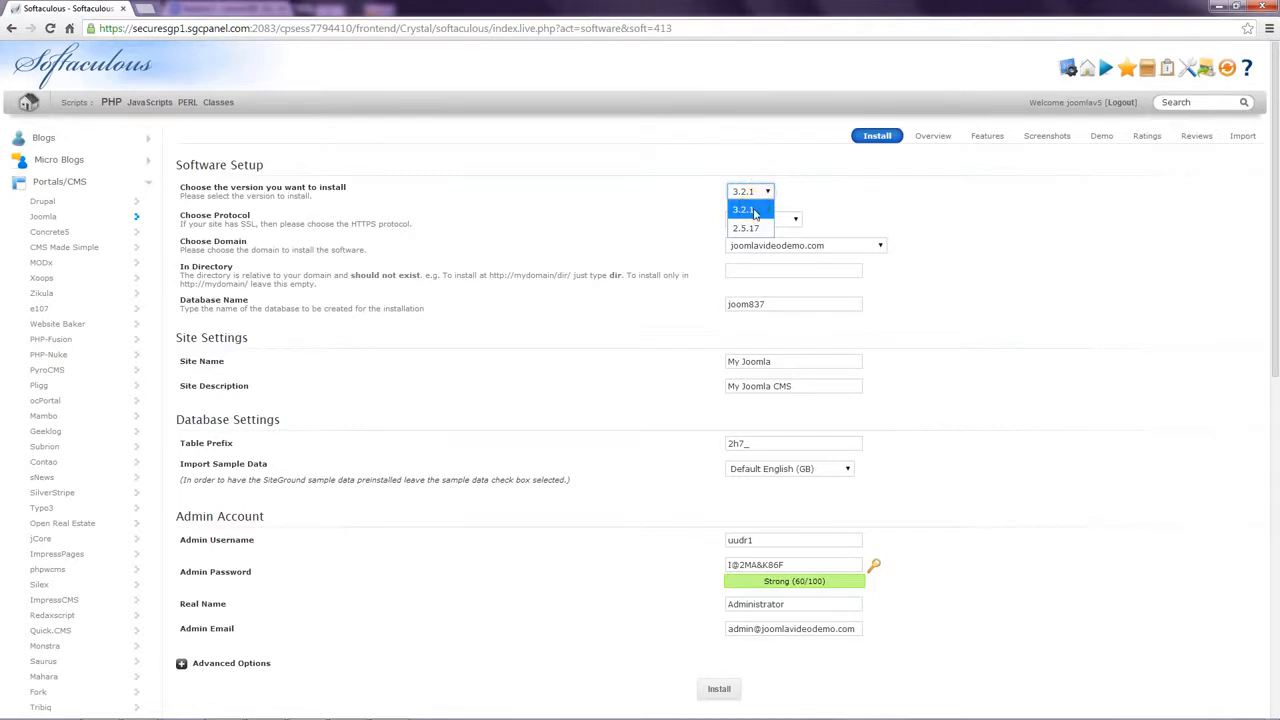
click(750, 209)
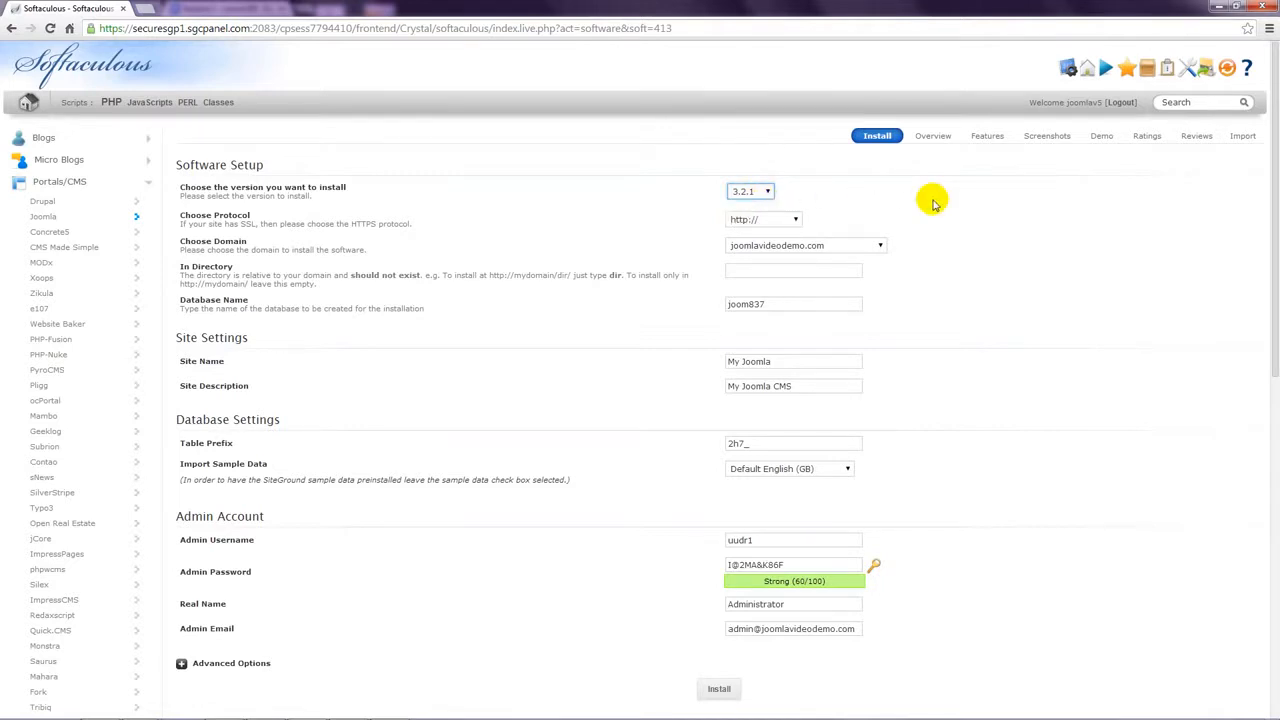
click(795, 220)
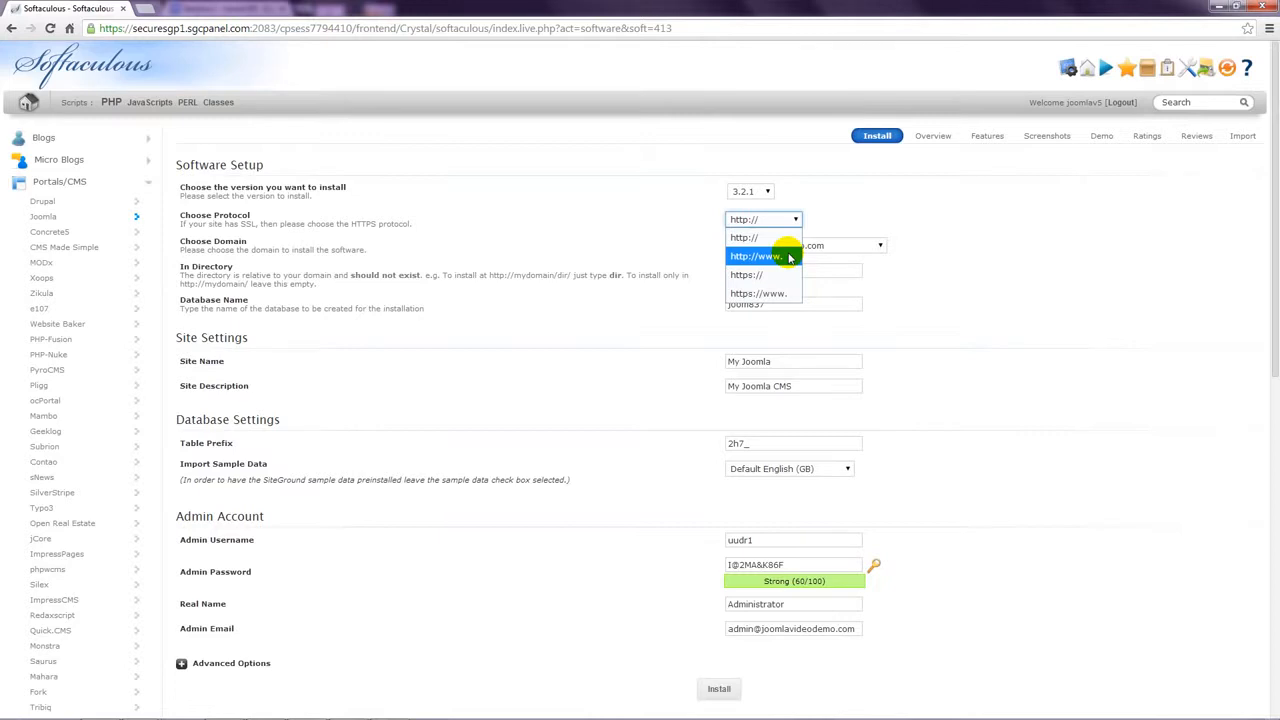
click(789, 257)
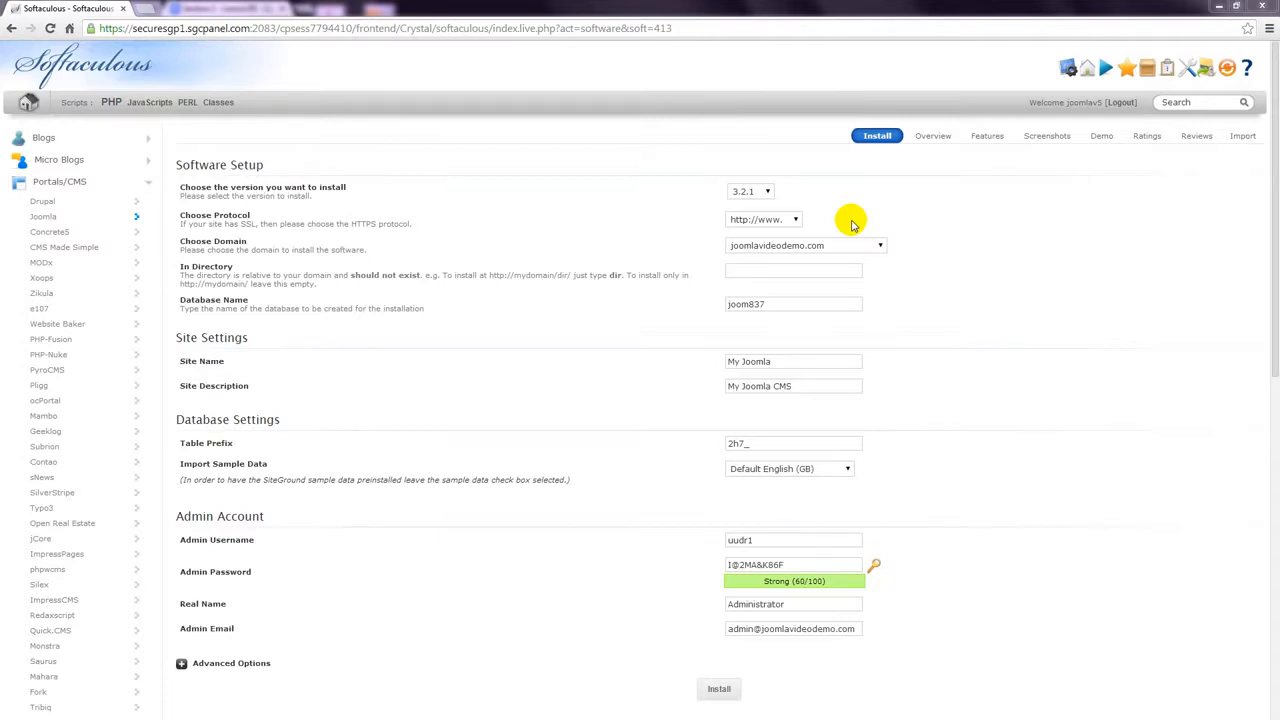
click(879, 246)
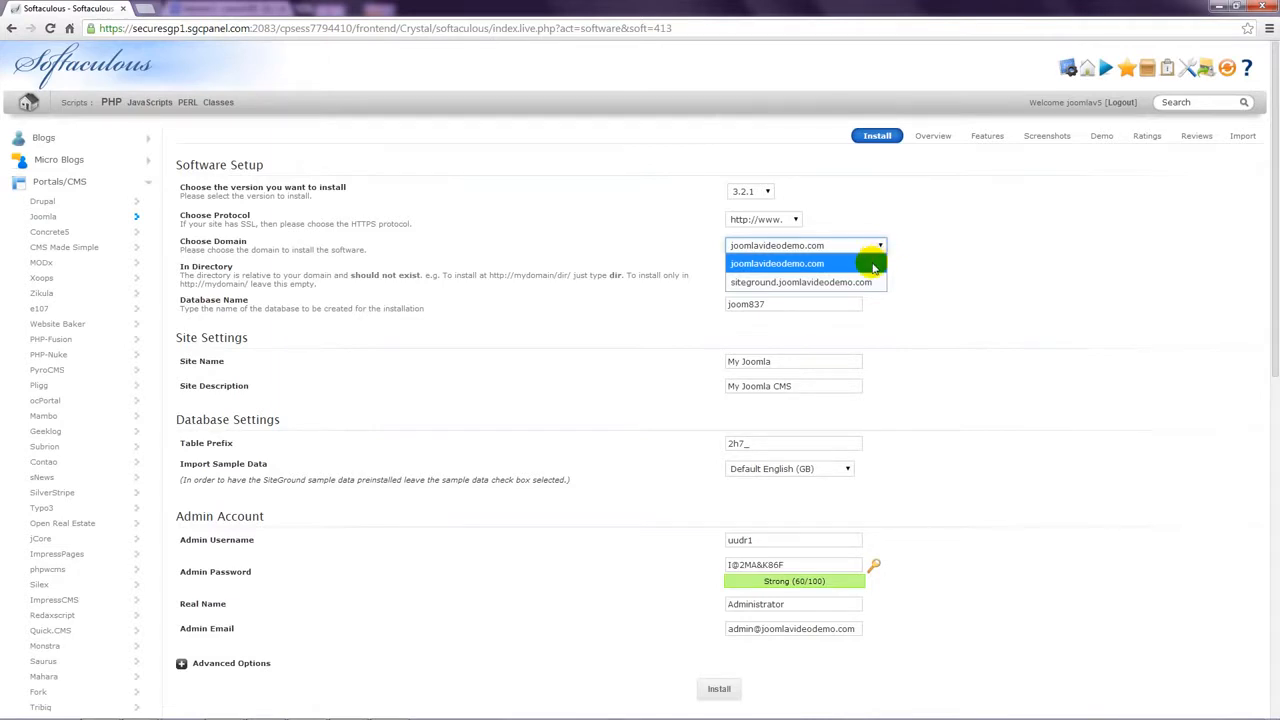
click(866, 263)
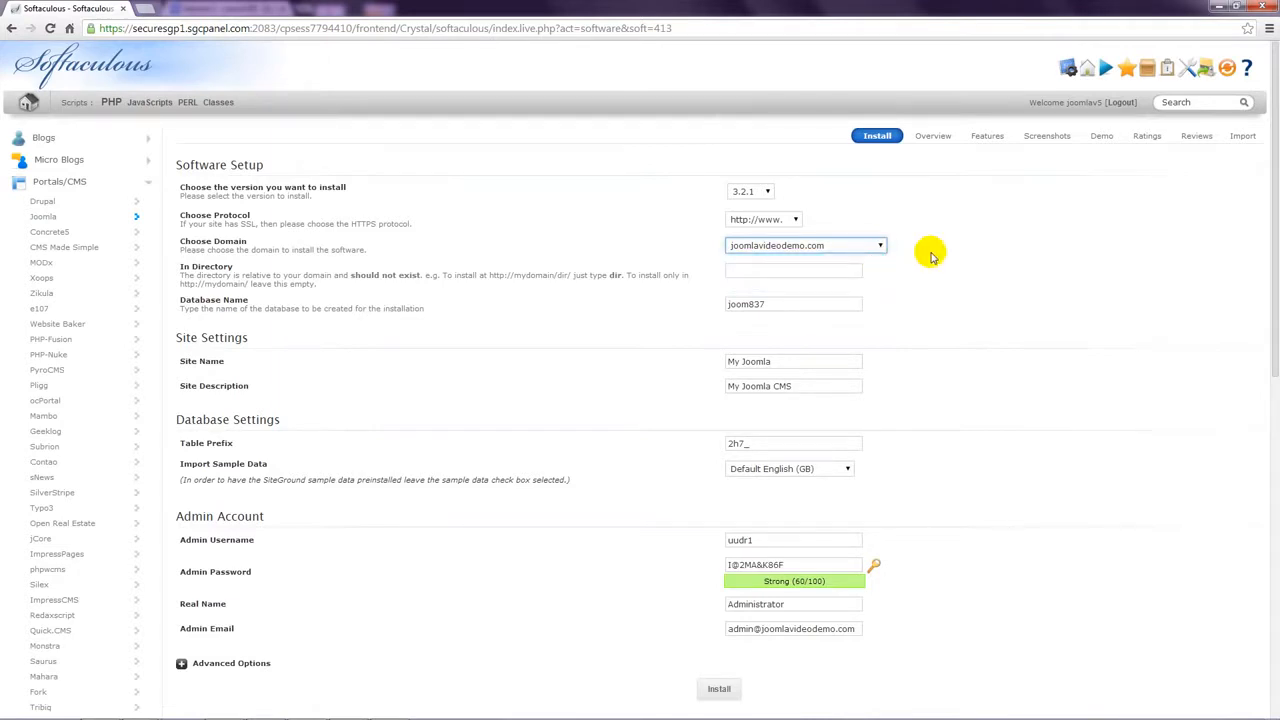
click(930, 257)
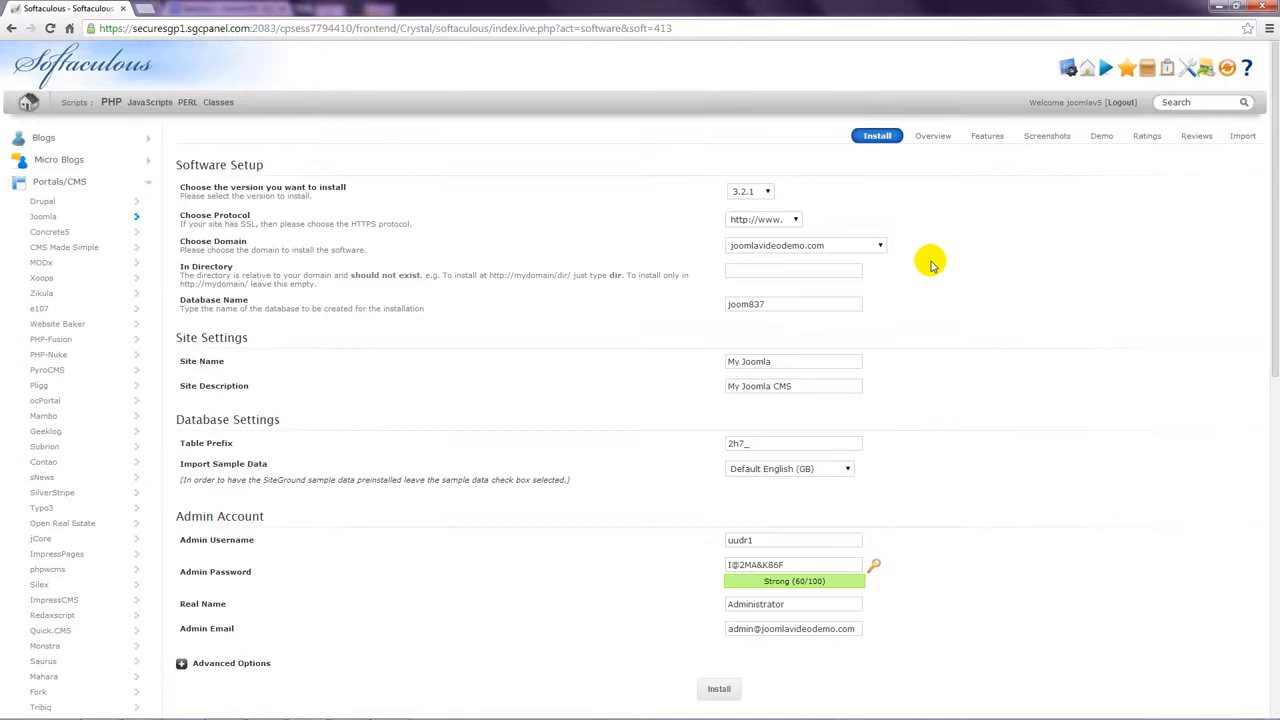
click(848, 272)
Step: Set the install directory to 'joomla' and the site name to 'Joomla 3', keeping description 'My Joomla CMS'
text(joomla)
click(1010, 325)
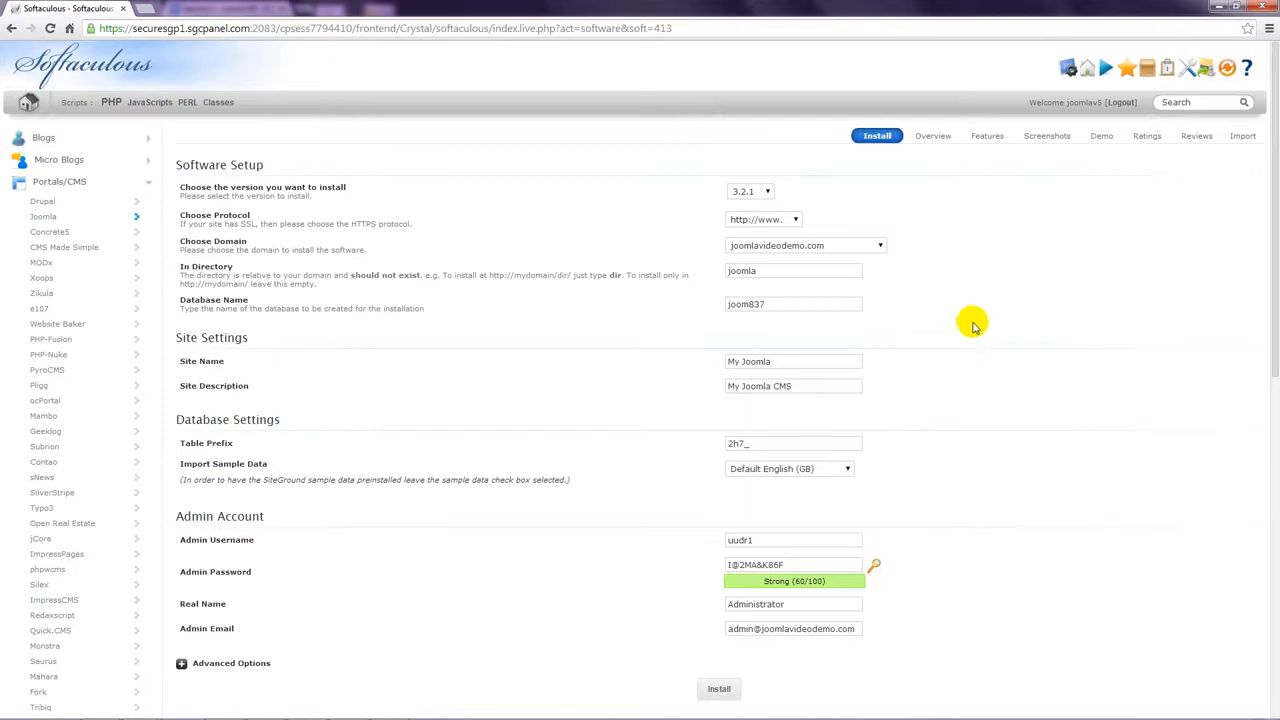
click(771, 361)
drag(780, 362, 727, 361)
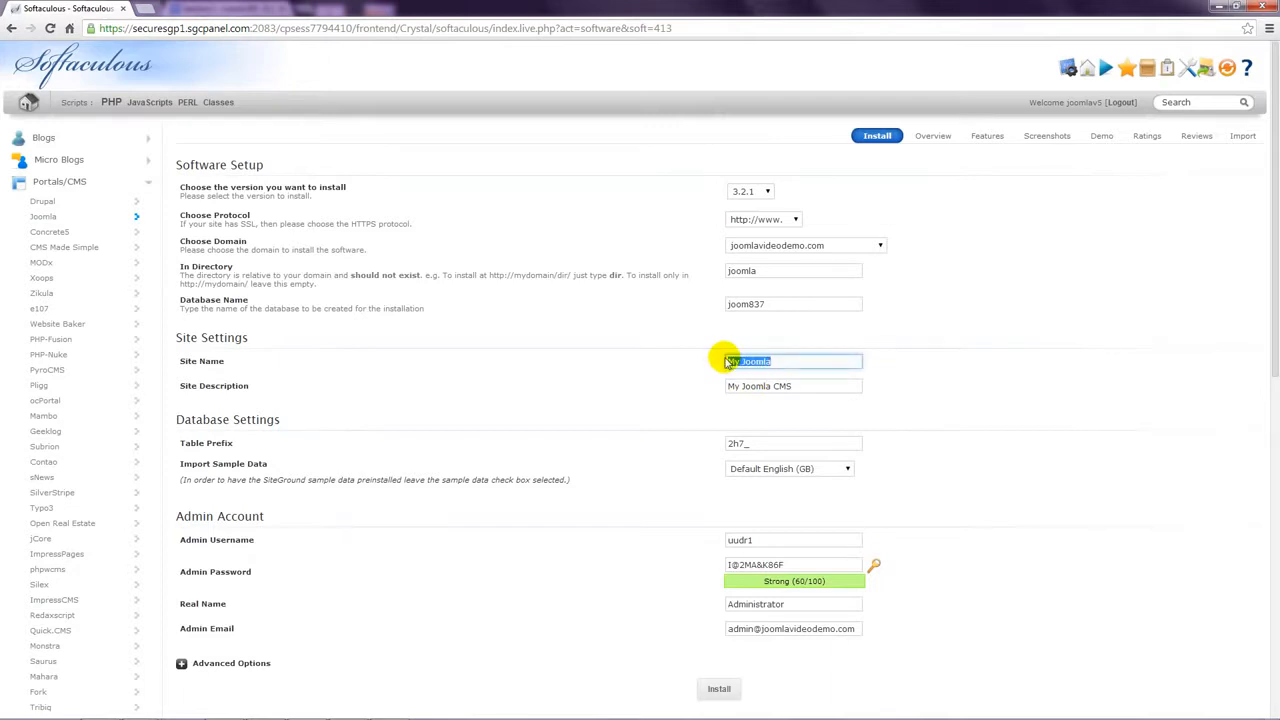
key(BackSpace)
text(Joomla 3)
click(988, 382)
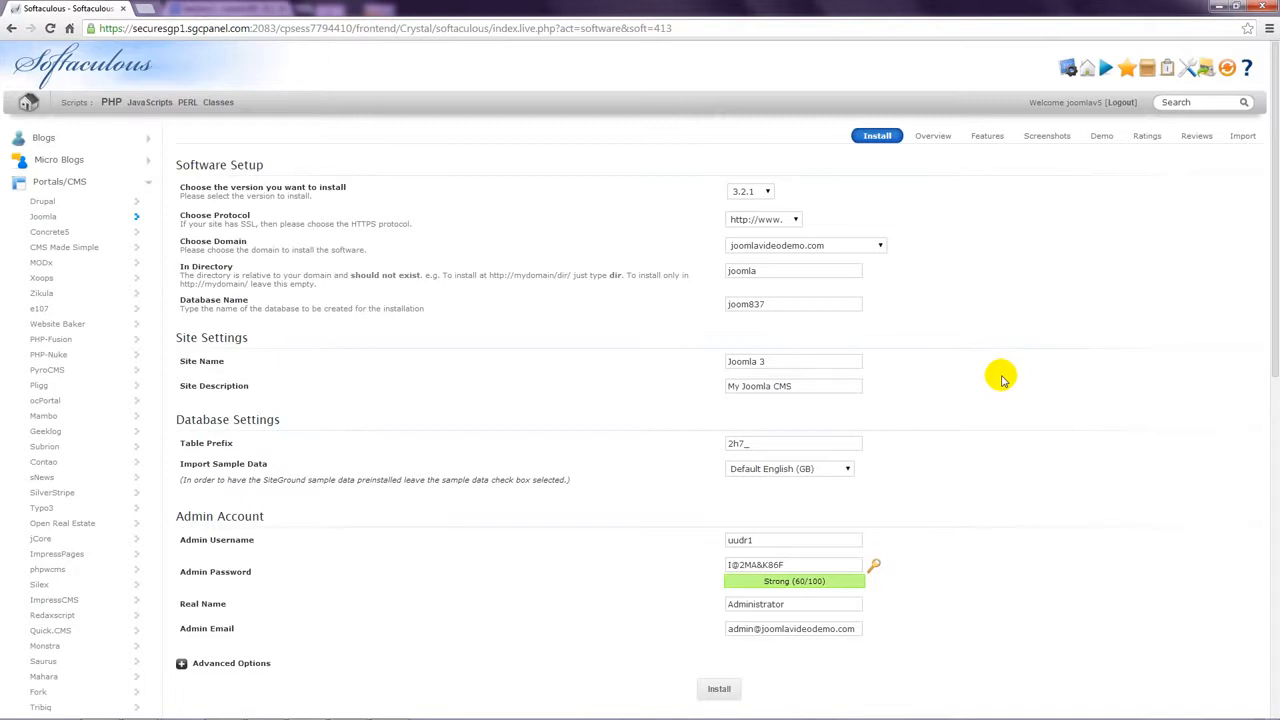
drag(814, 385, 720, 393)
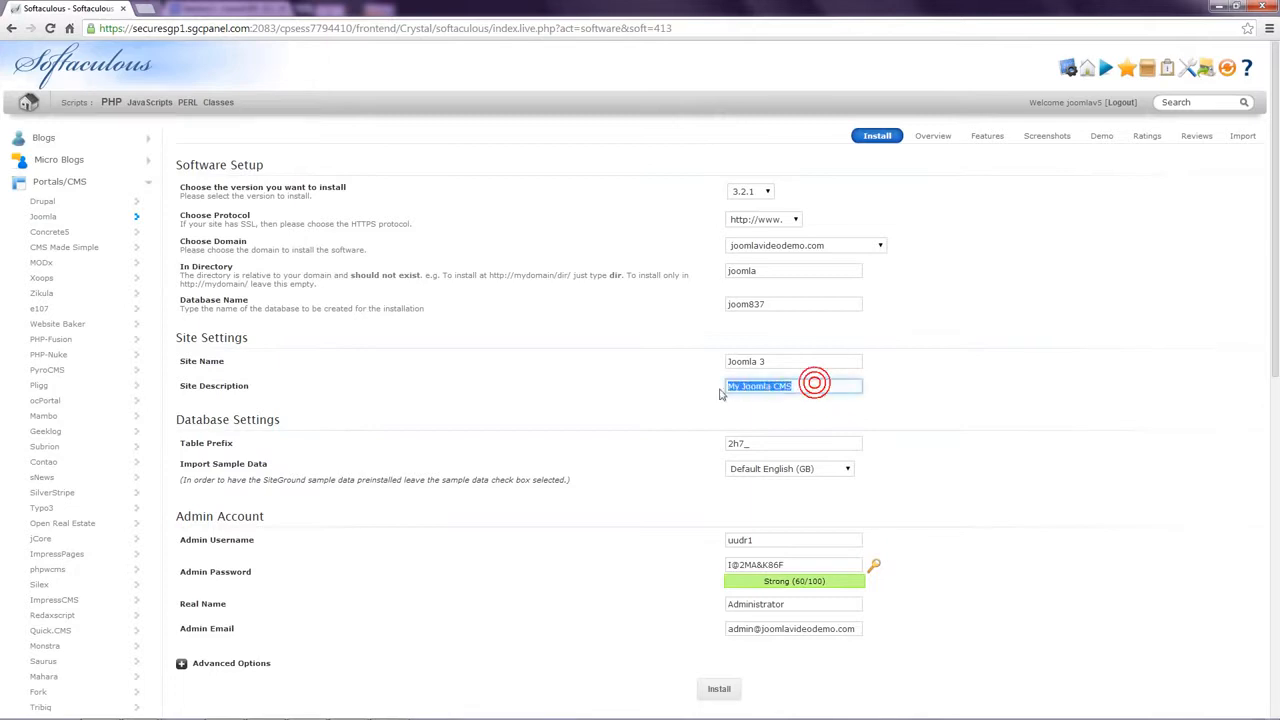
click(950, 392)
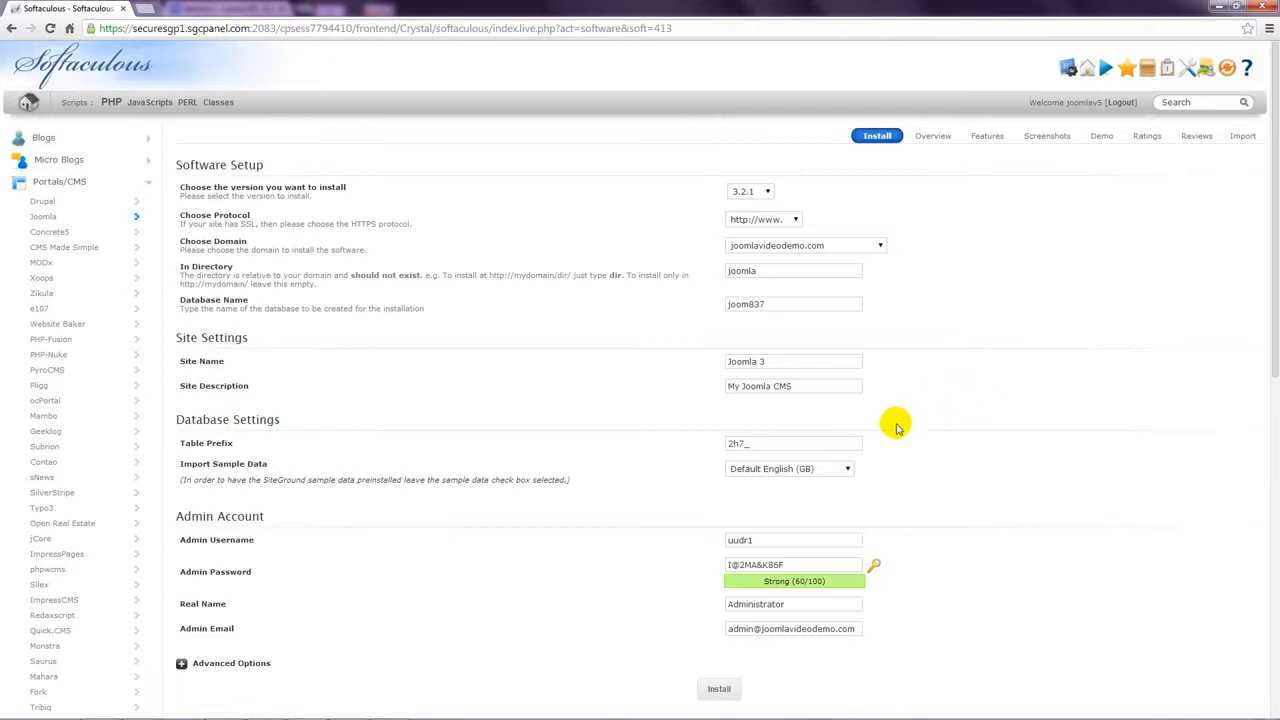
click(848, 469)
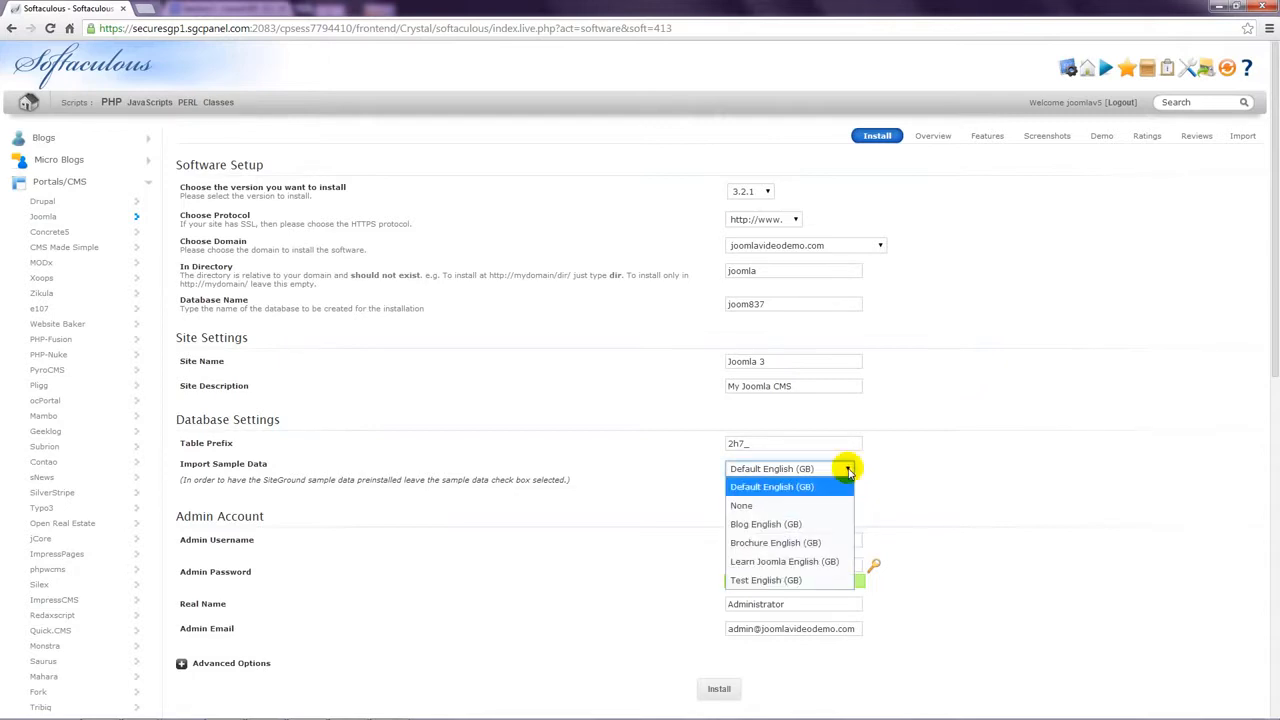
click(848, 469)
click(918, 470)
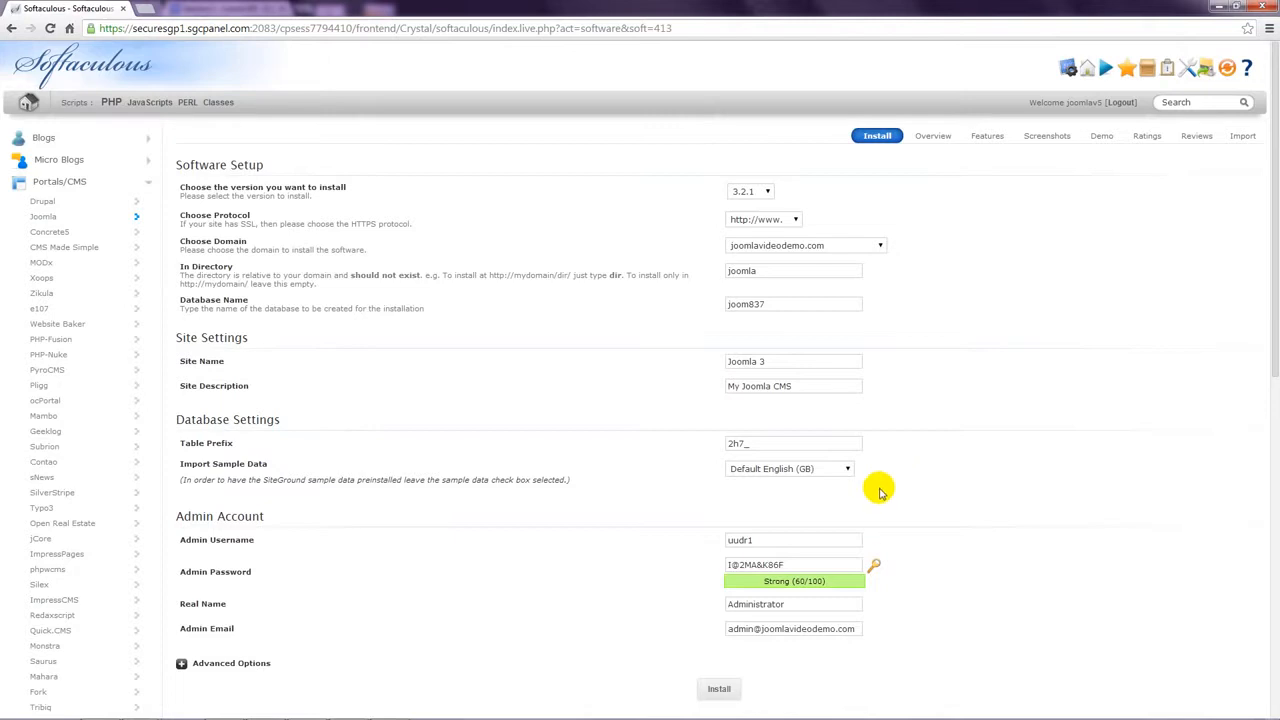
Step: Replace the default admin username with a custom one
double_click(767, 537)
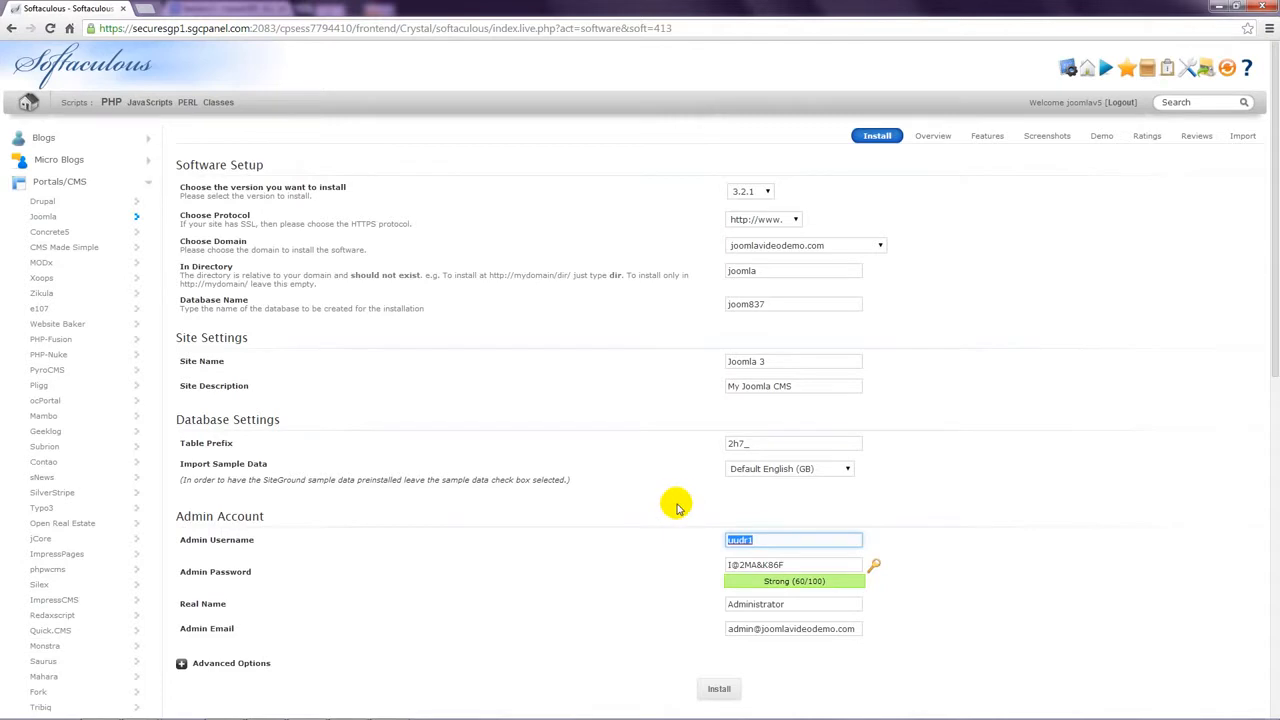
text(Coyote70&)
click(946, 522)
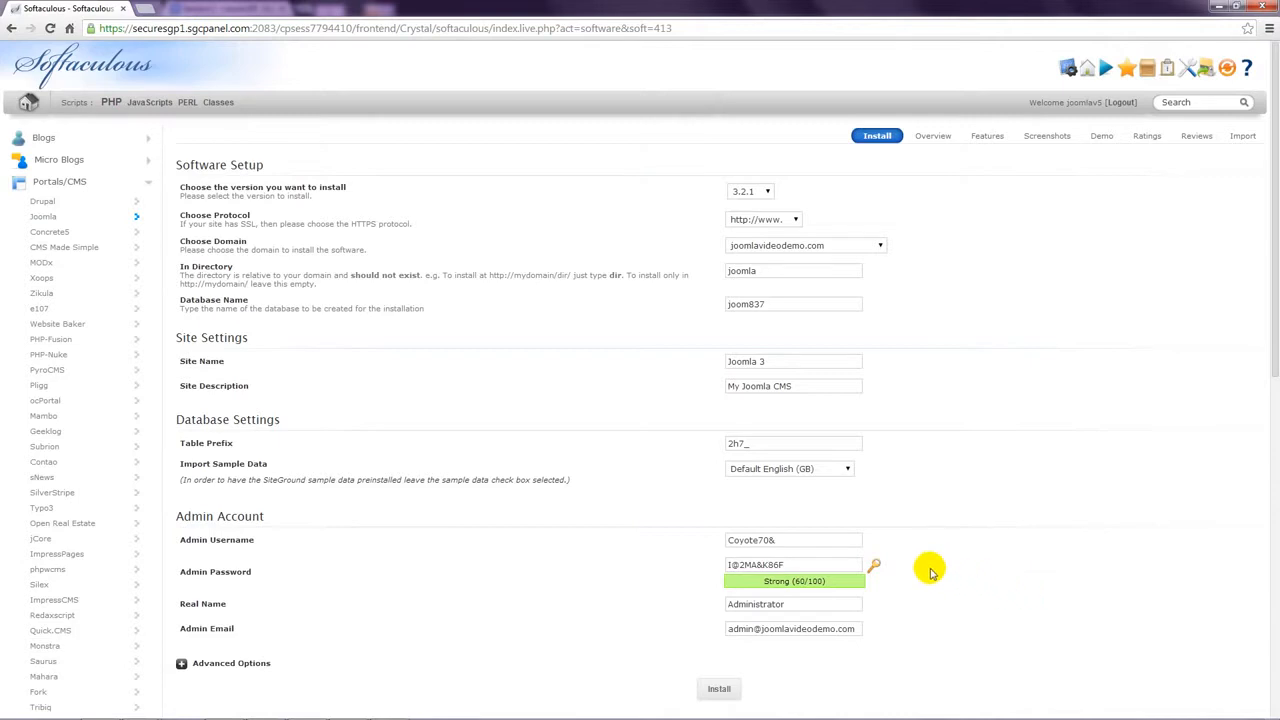
Step: Regenerate the admin password until a strong random one is set
click(875, 567)
click(875, 567)
click(875, 567)
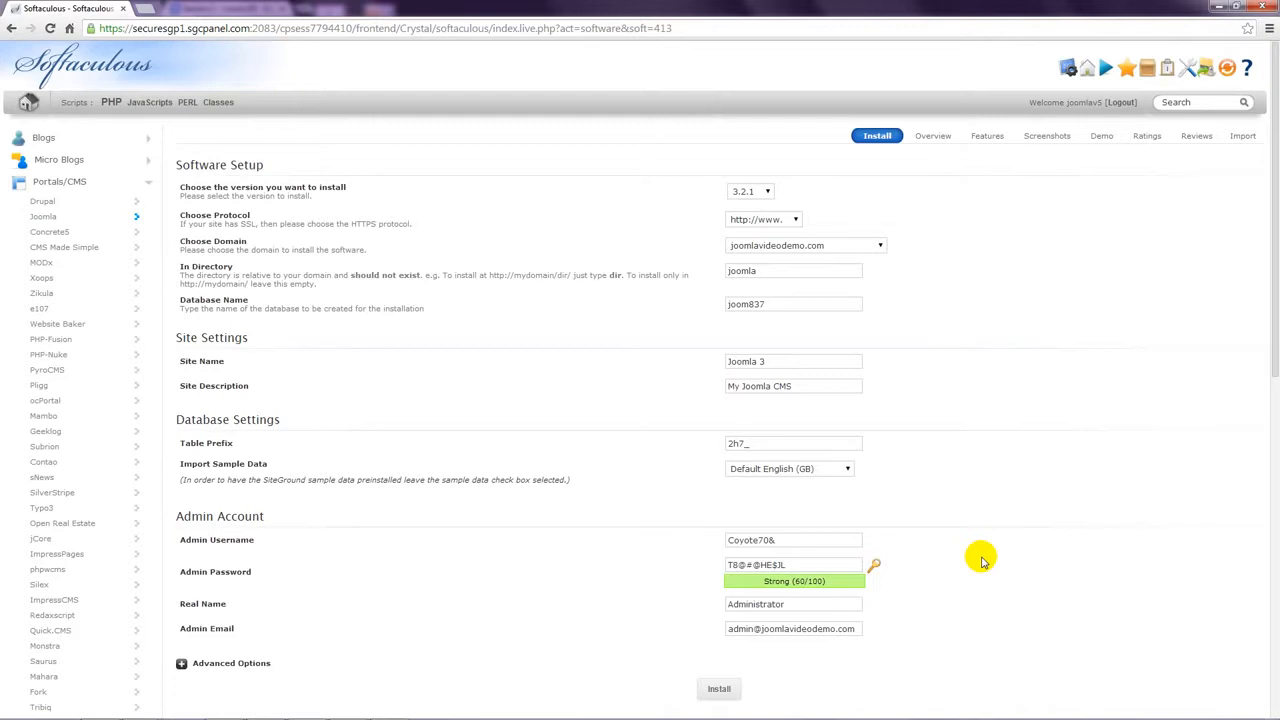
Step: Replace 'Administrator' in the Real Name field with the admin's full name
drag(800, 604, 705, 602)
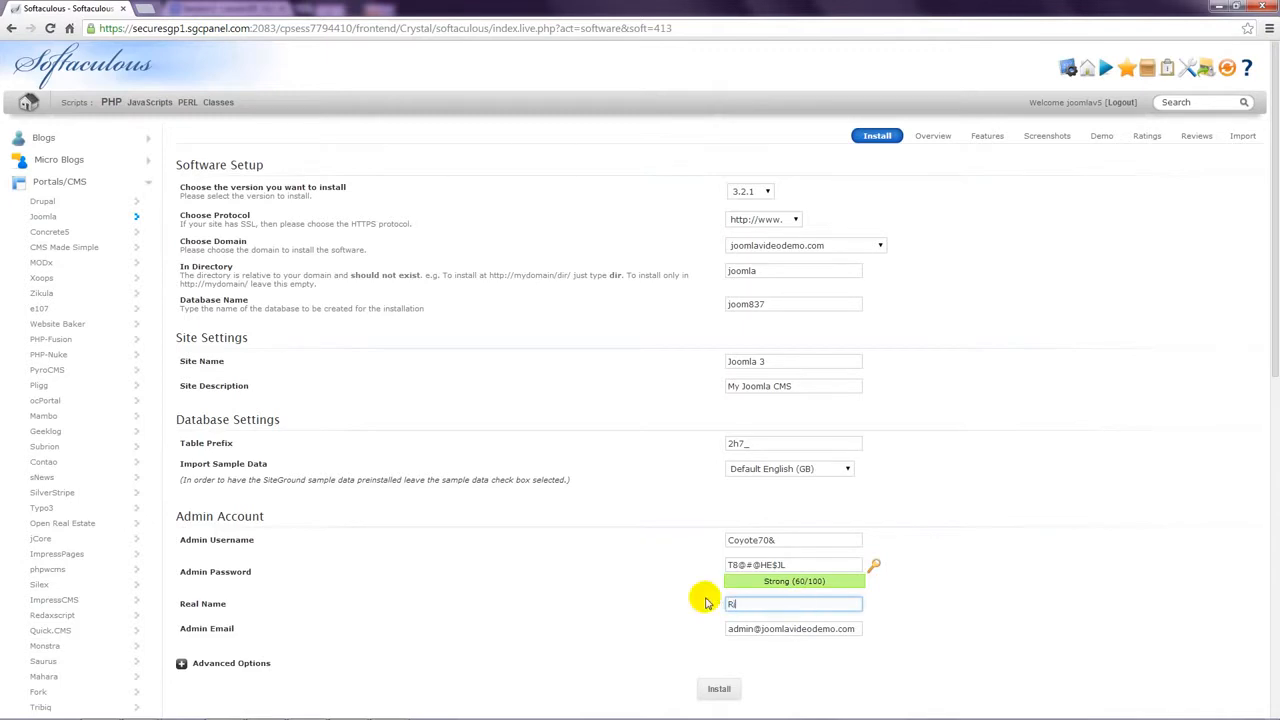
click(926, 643)
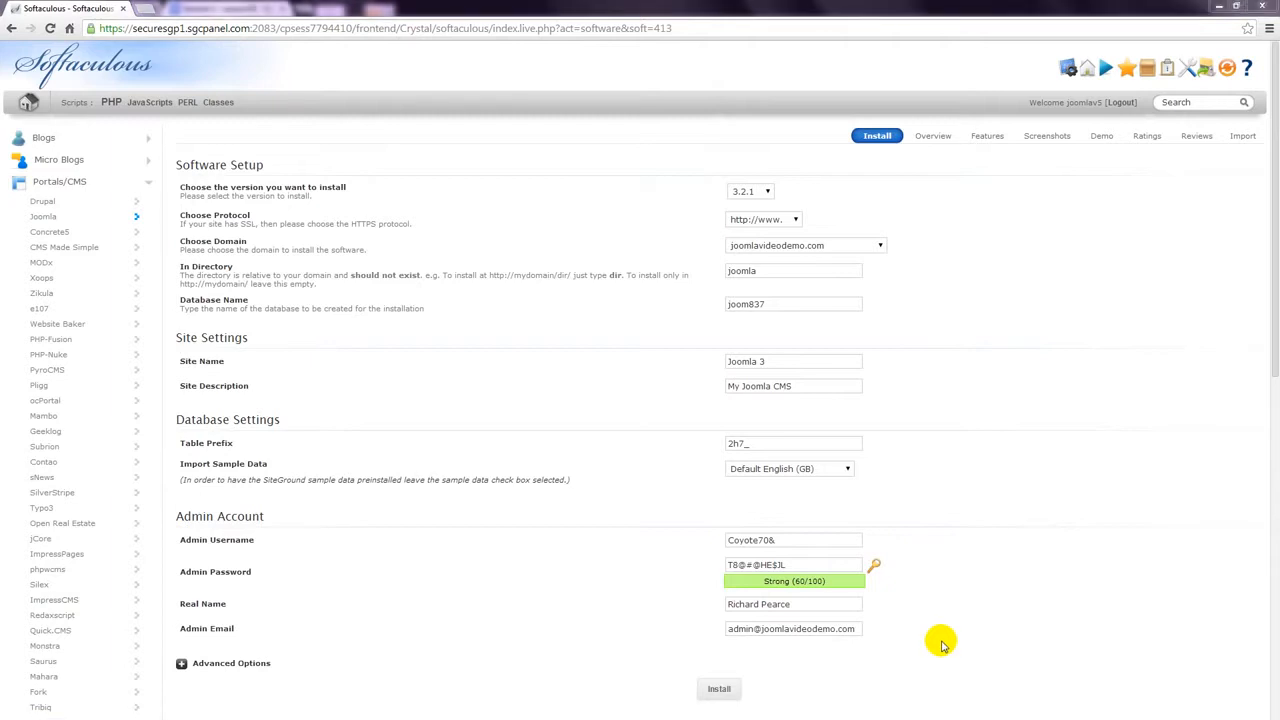
Step: Start the Joomla installation with the configured settings
scroll(941, 645, down, 3)
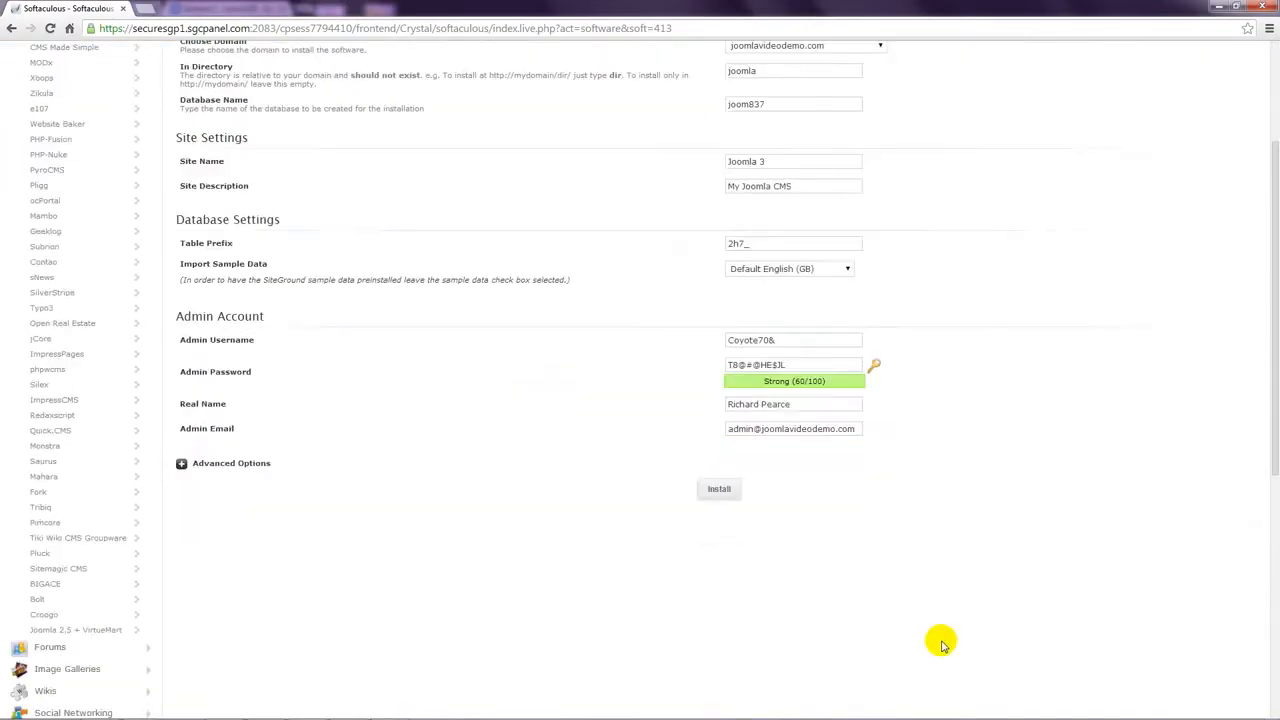
click(720, 358)
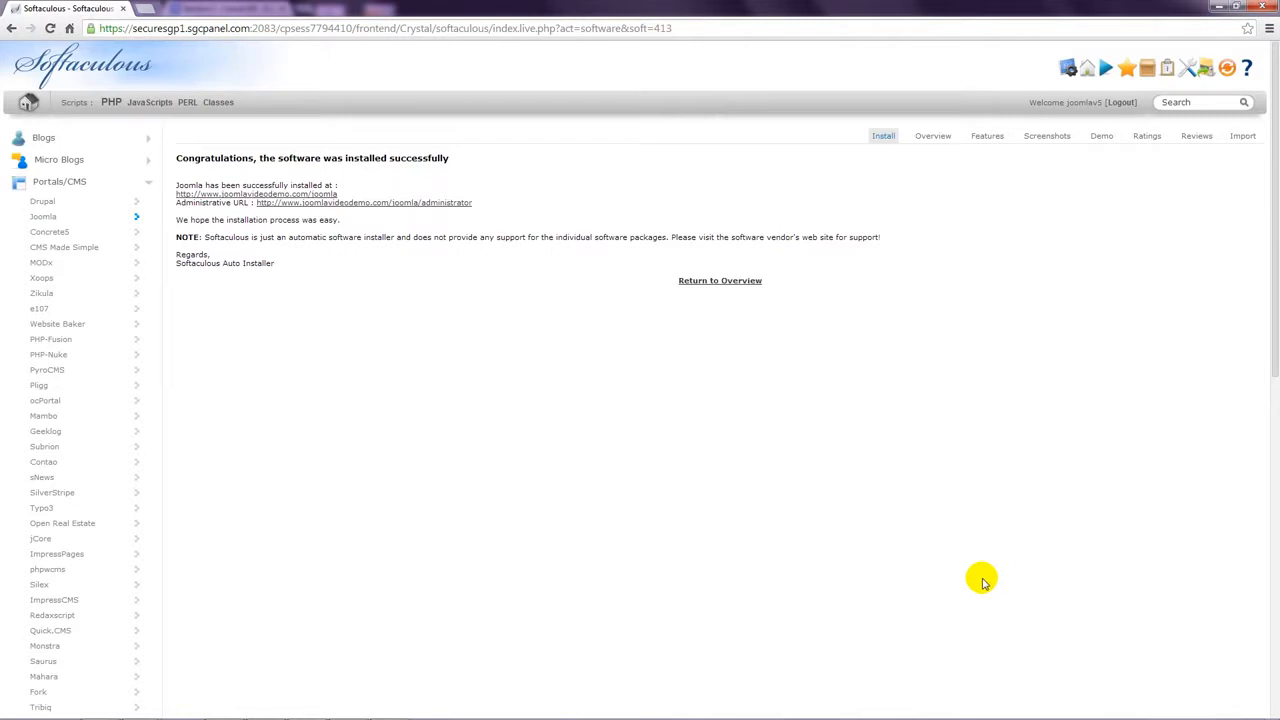
click(145, 10)
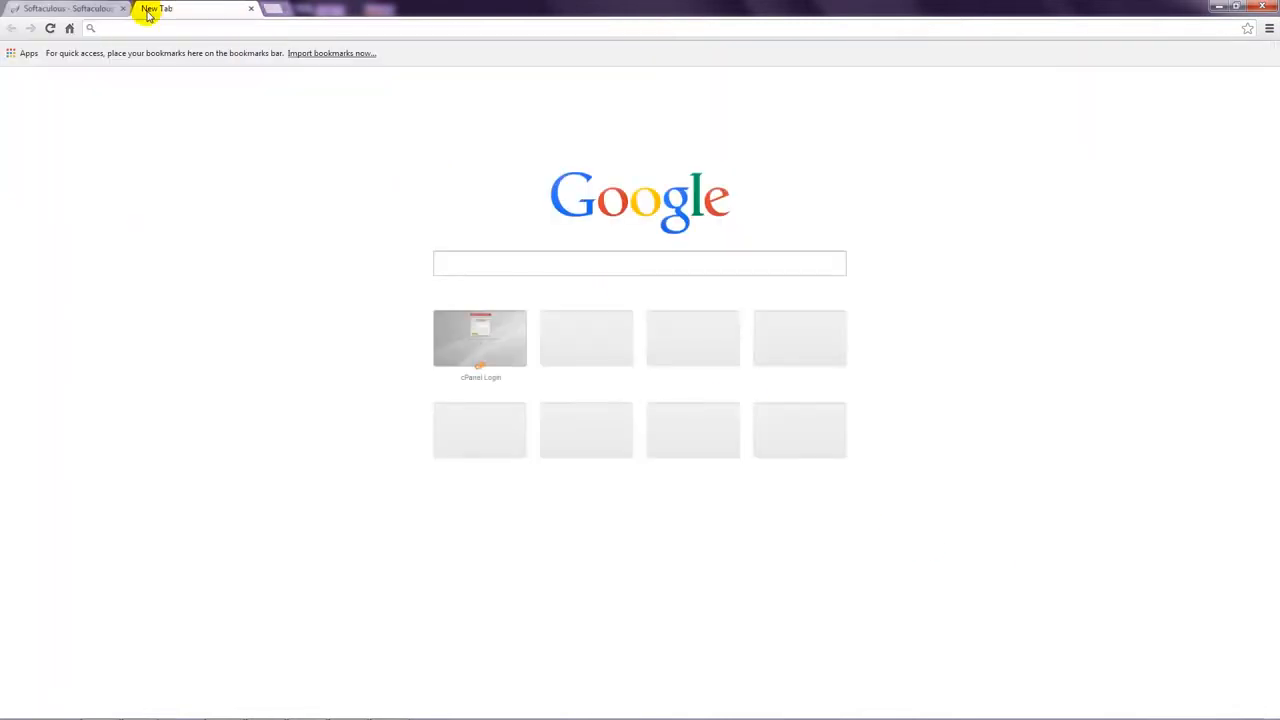
text(www.j)
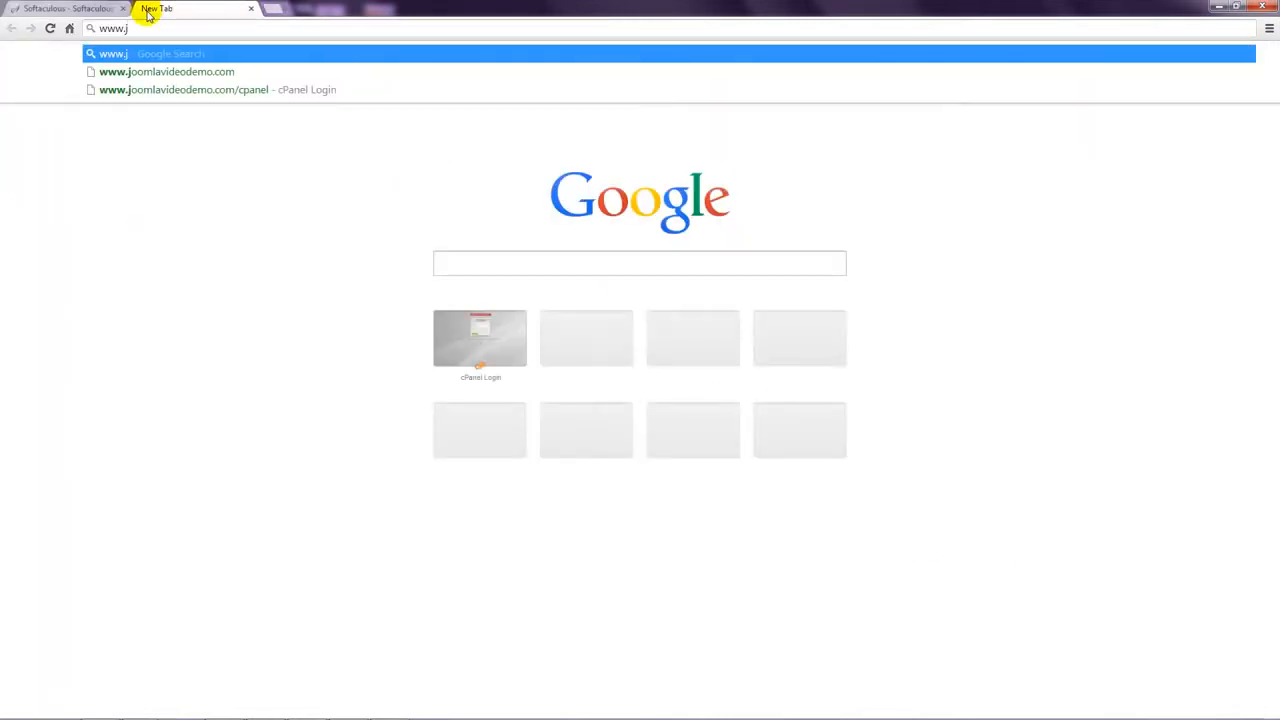
text(oomla)
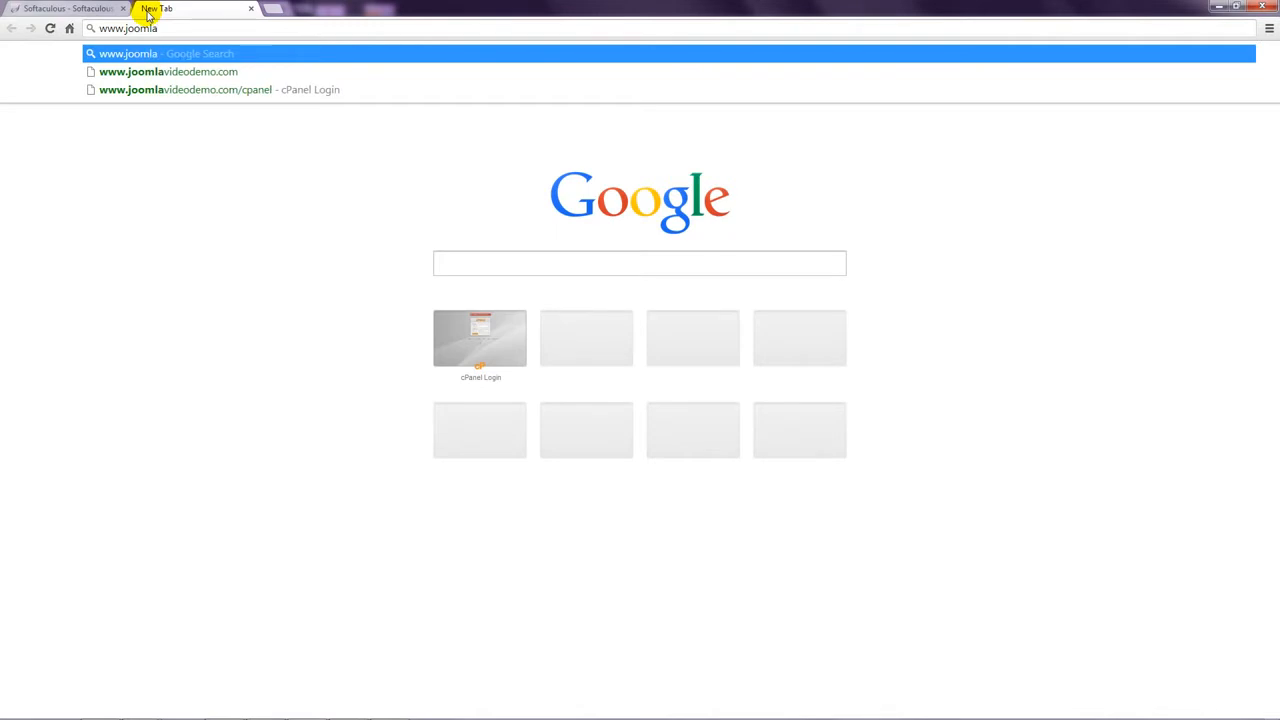
text(videode)
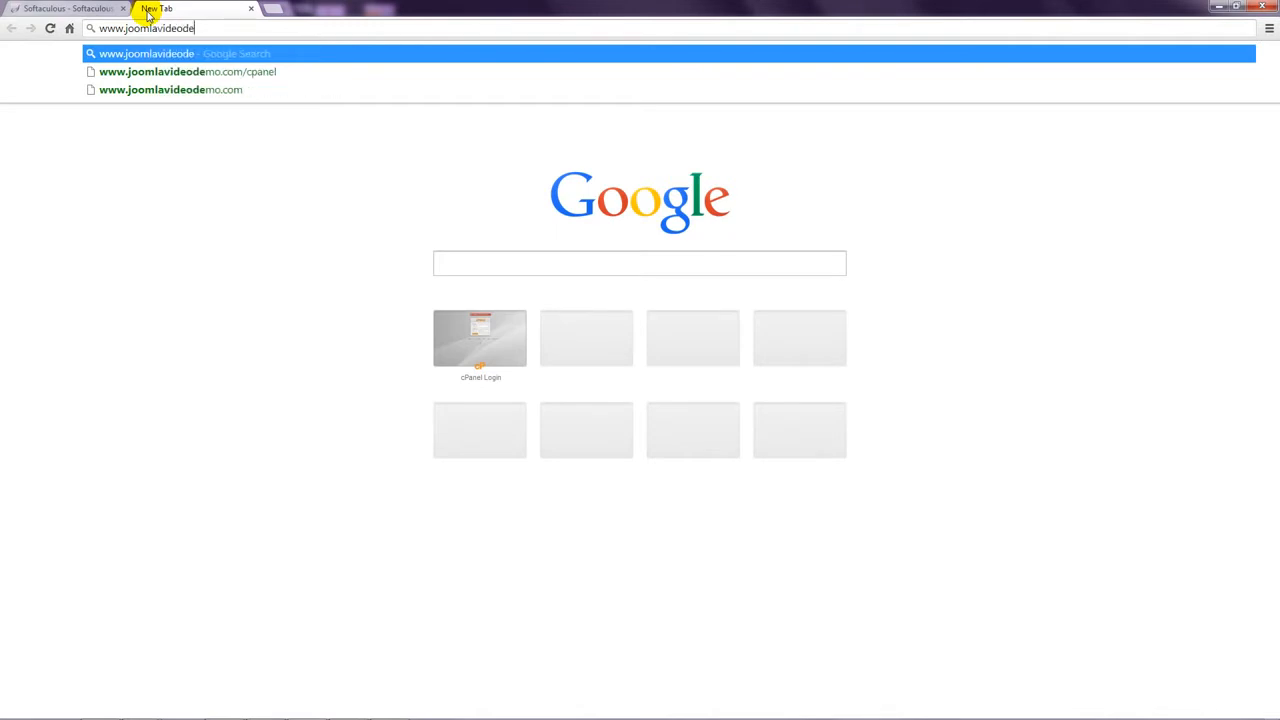
text(mo.com)
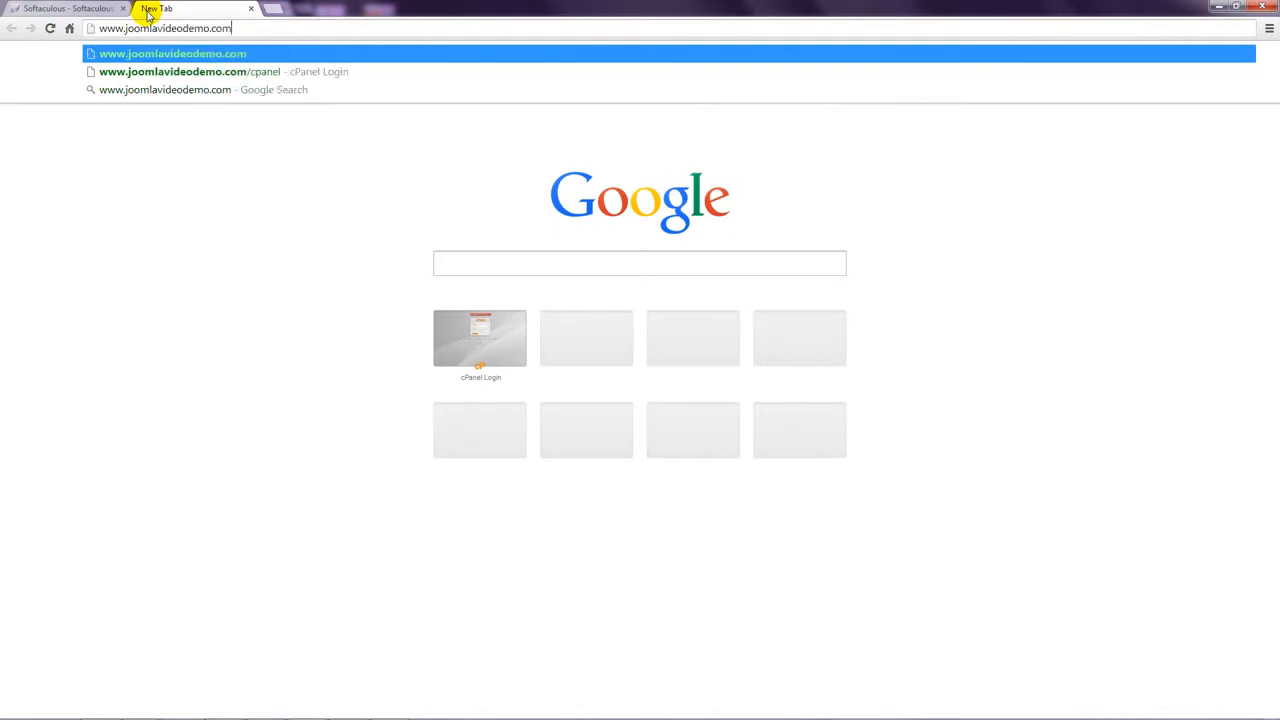
text(/joomla)
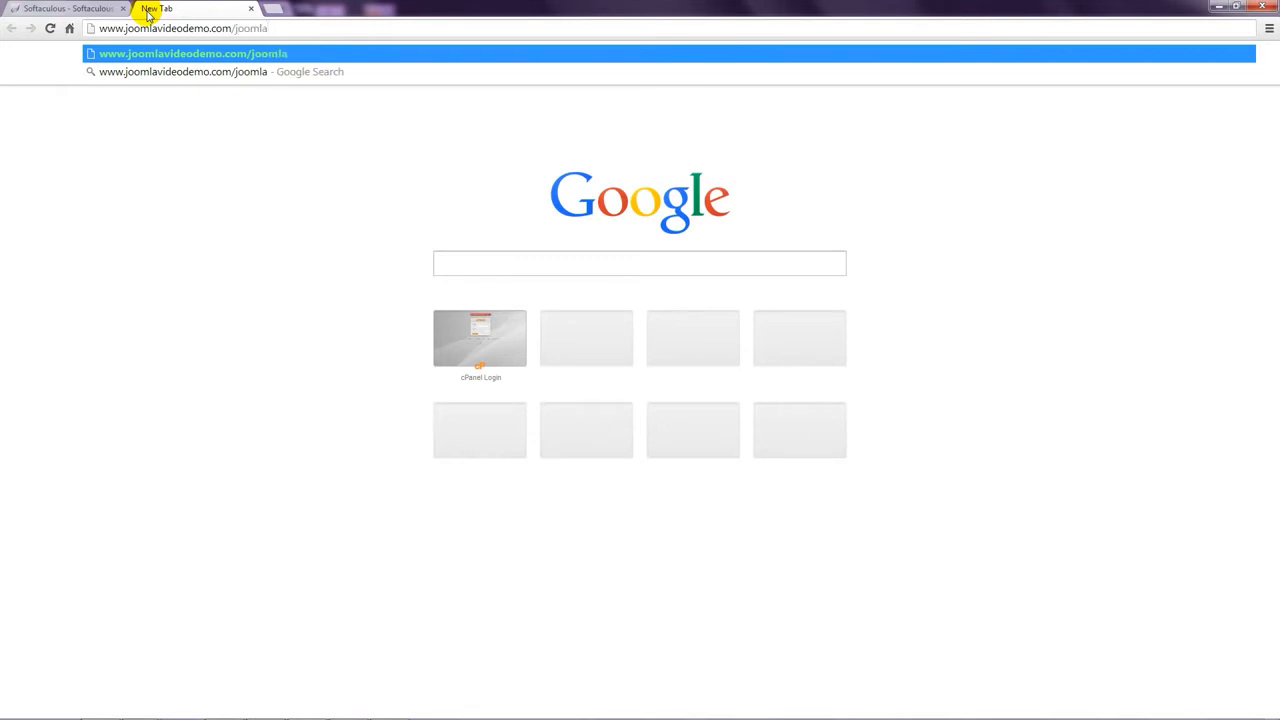
key(Return)
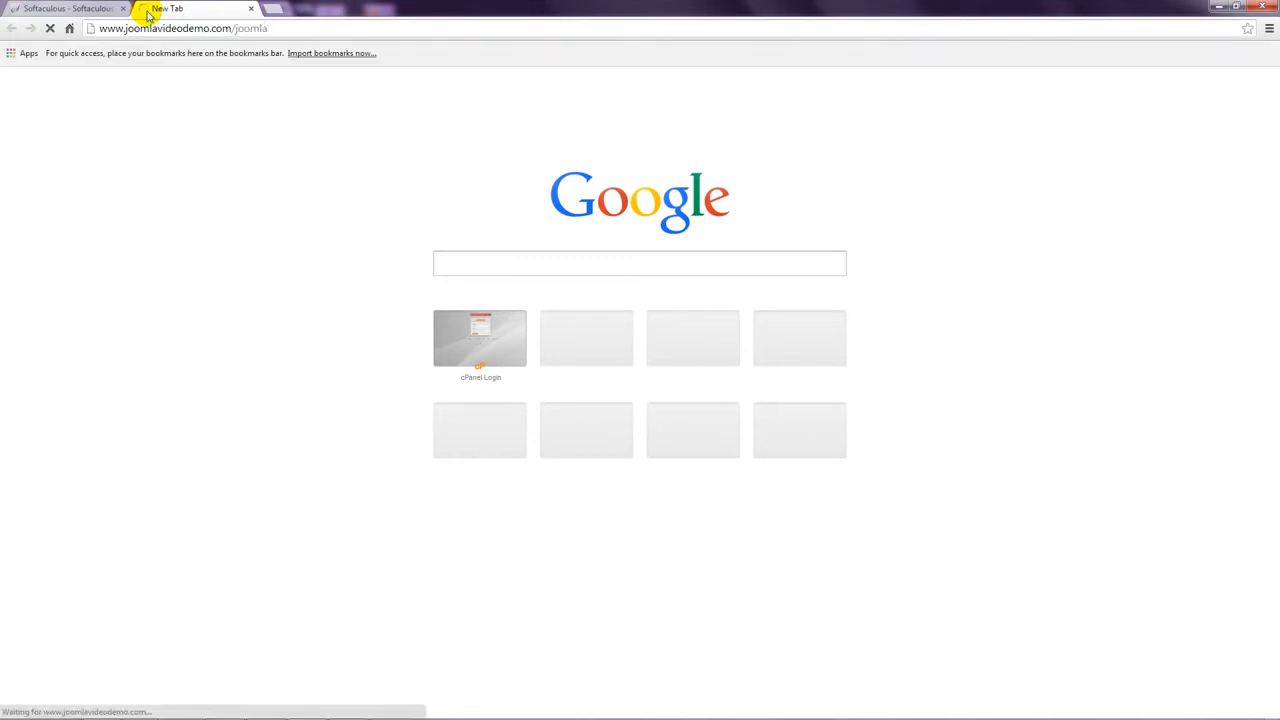